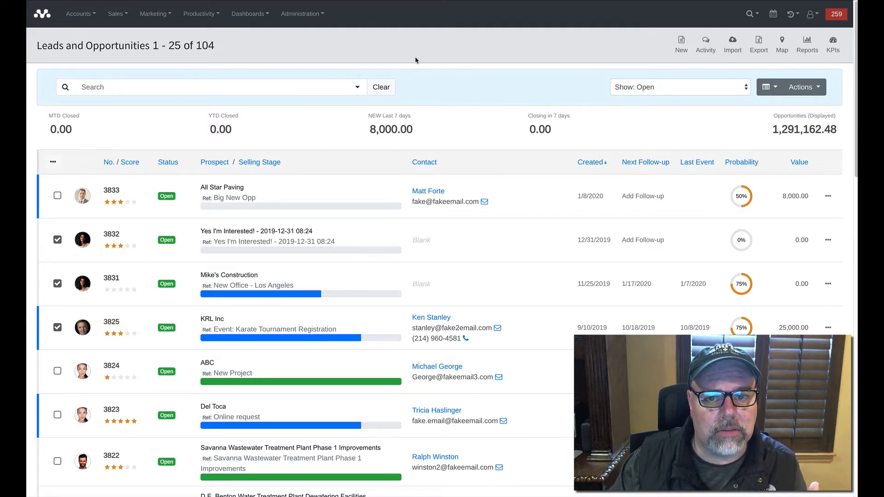
Step: Open dashboard management and bring up the list of shared dashboards to add
click(241, 14)
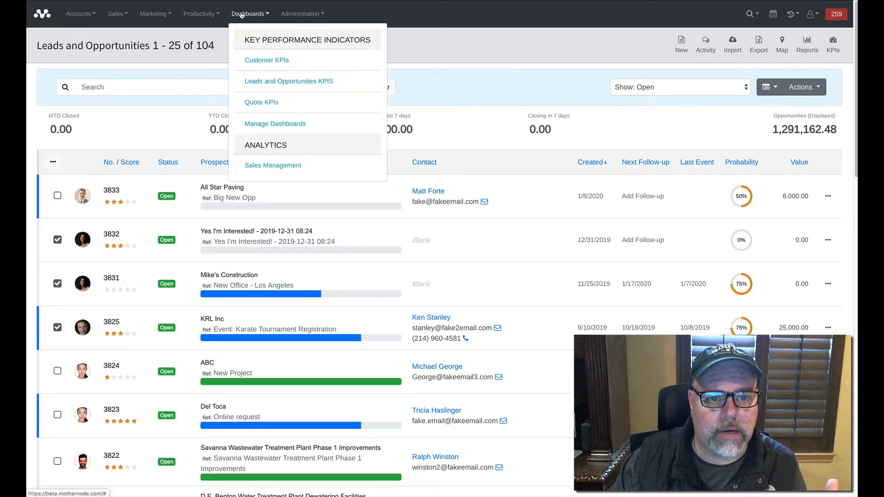
click(301, 125)
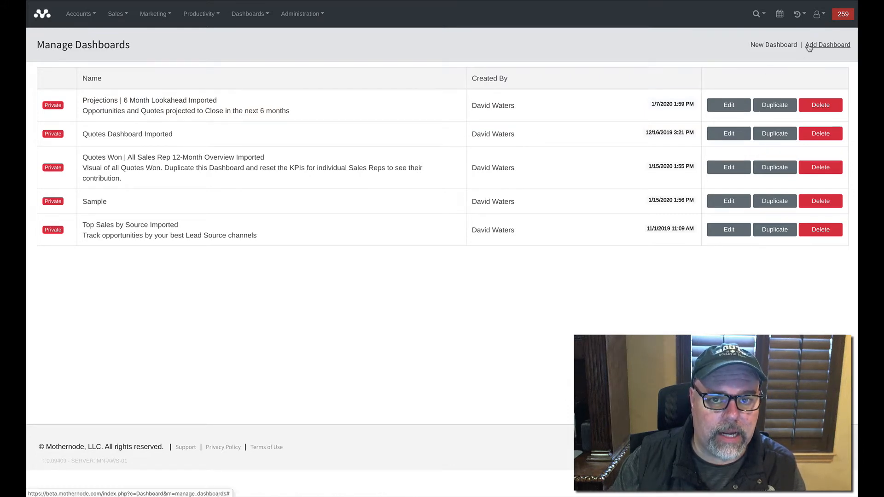
click(808, 46)
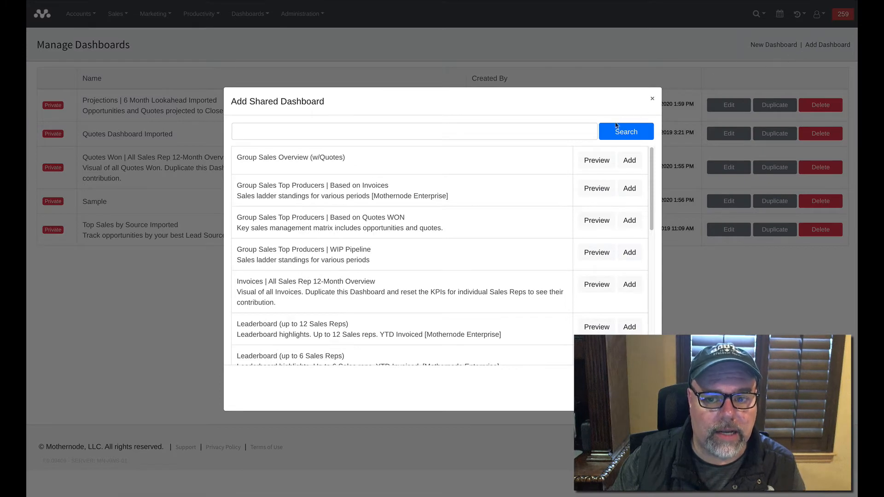
Step: Preview the shared dashboard "Quotes Won | All Sales Rep 12-Month Overview" and add it to the managed dashboards
drag(651, 161, 646, 274)
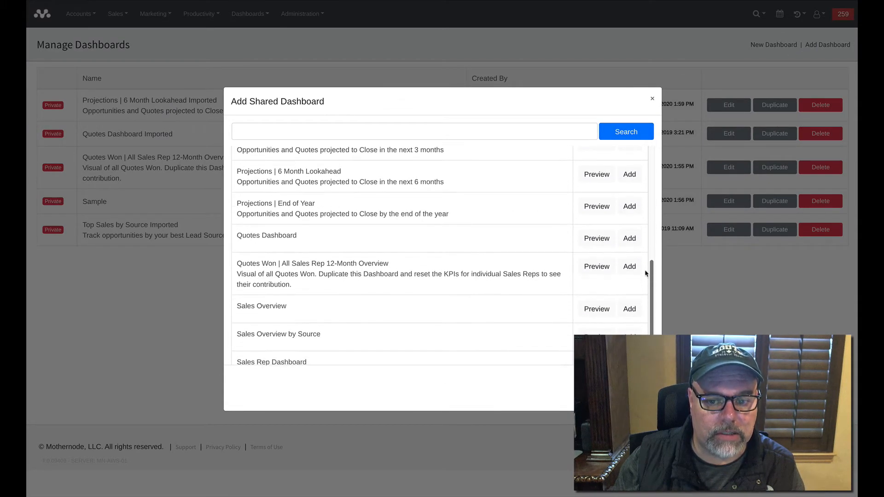
click(596, 267)
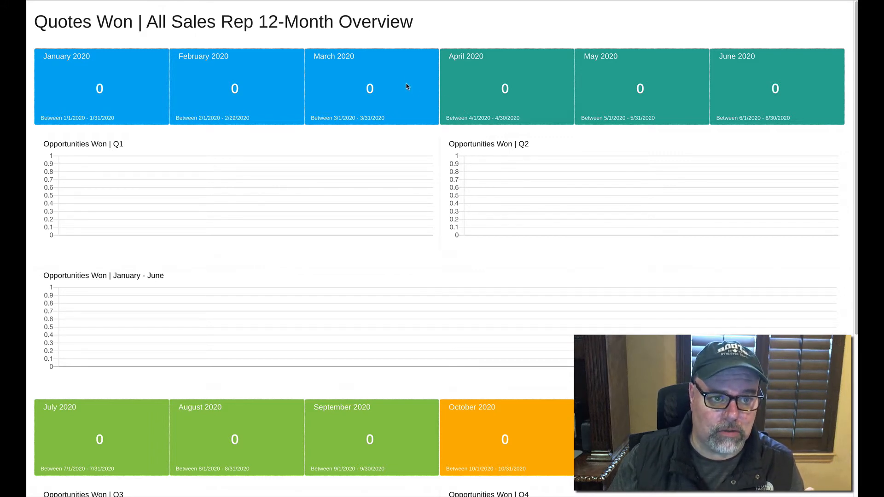
key(super+w)
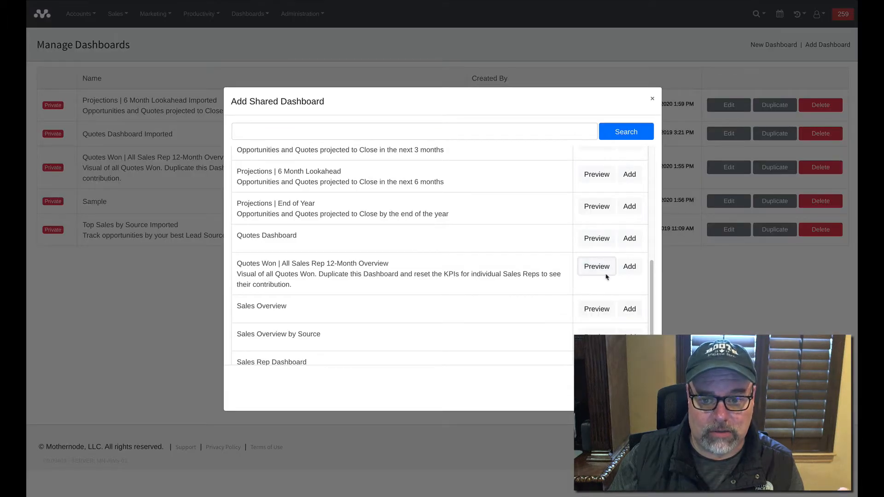
click(629, 267)
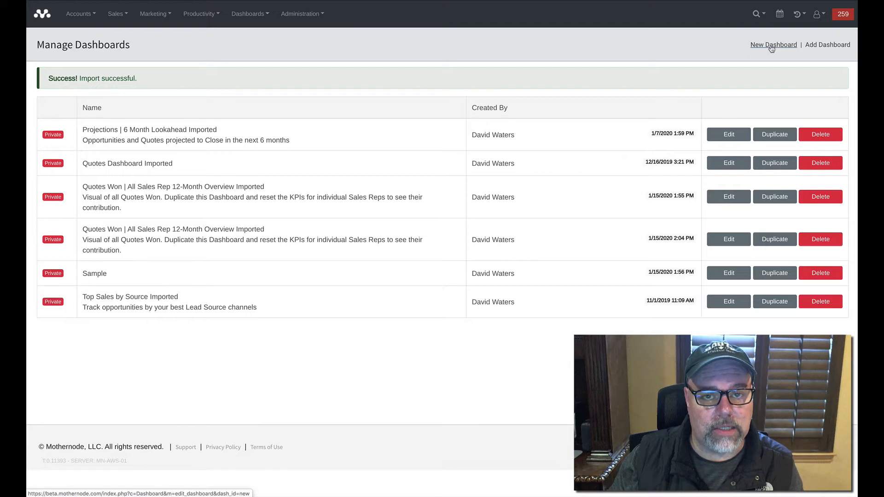
Step: Open the newly imported Quotes Won dashboard for editing and set its January 2020 widget to Purple with the date range Last 12 Months
click(727, 241)
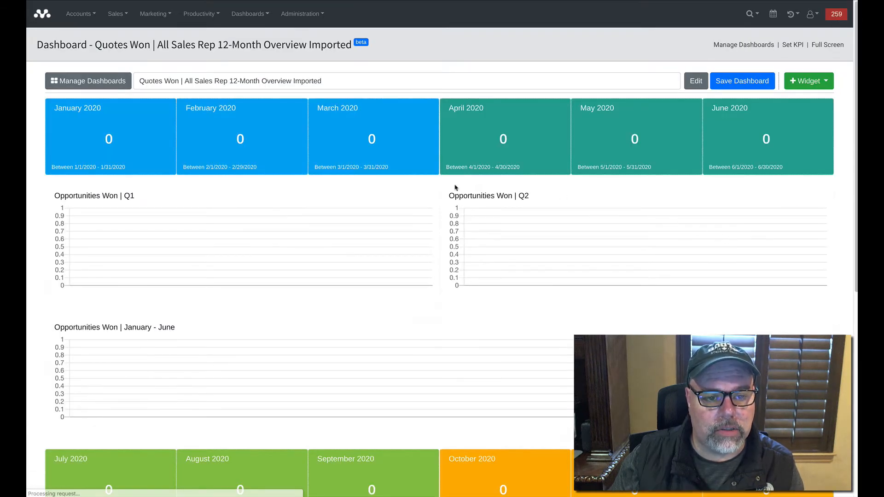
mouse_move(146, 122)
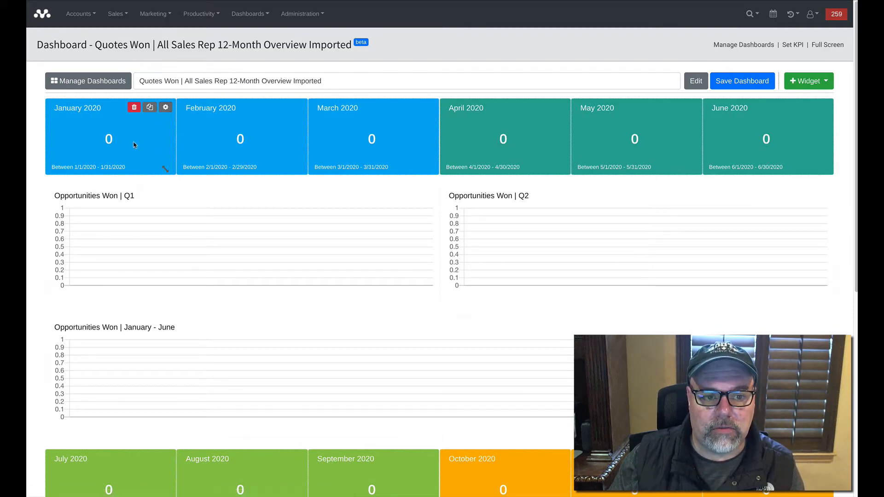
click(165, 107)
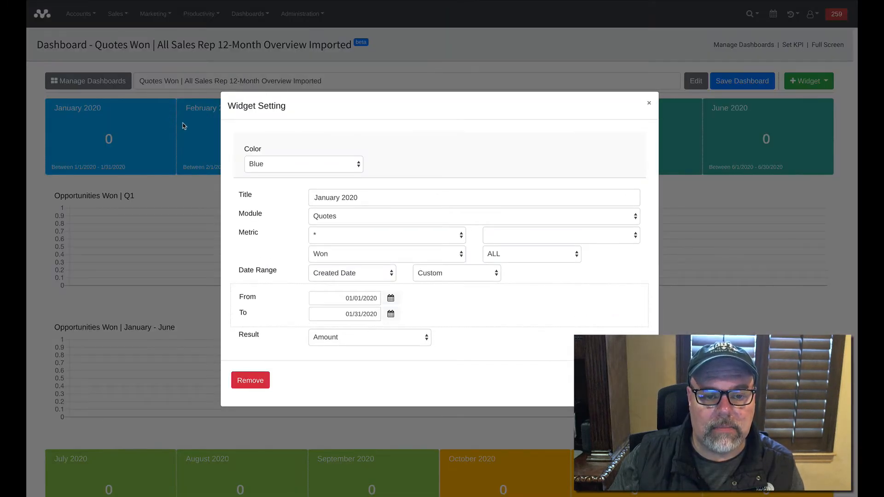
click(306, 164)
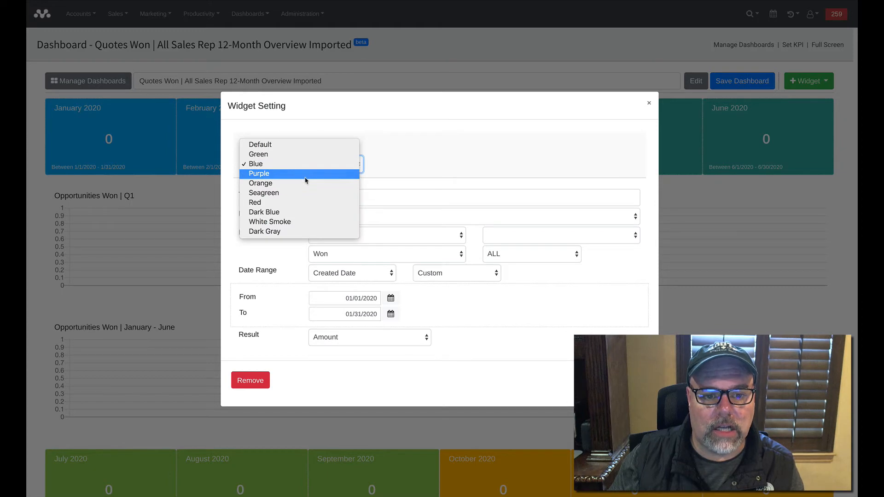
click(306, 174)
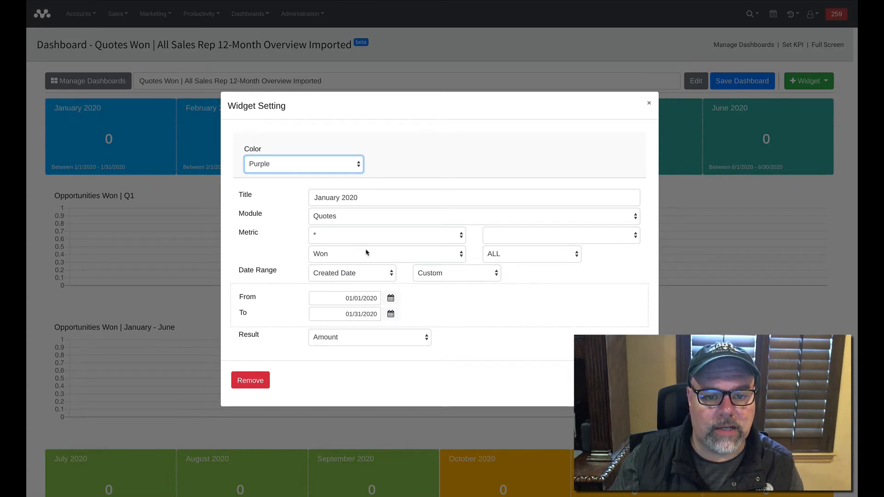
click(445, 276)
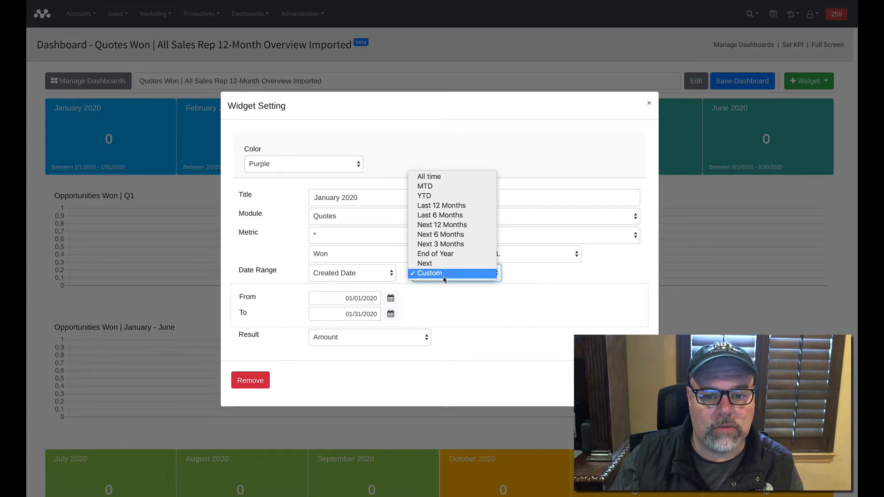
click(447, 206)
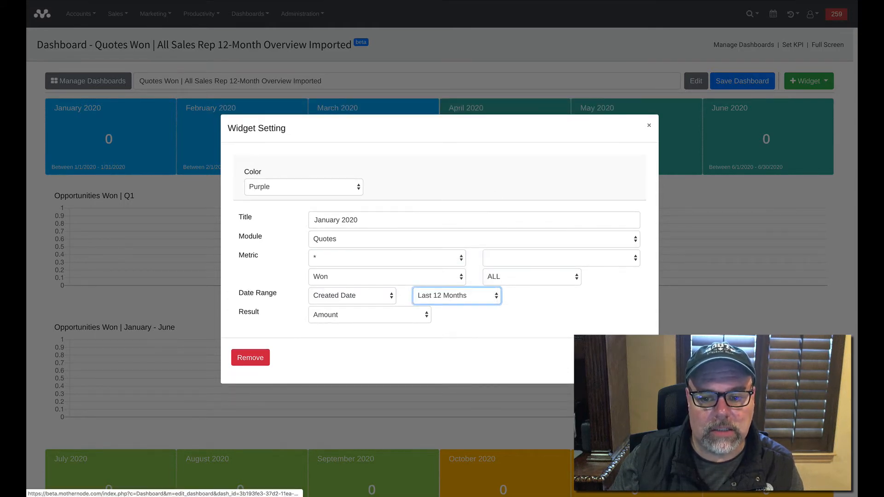
click(635, 358)
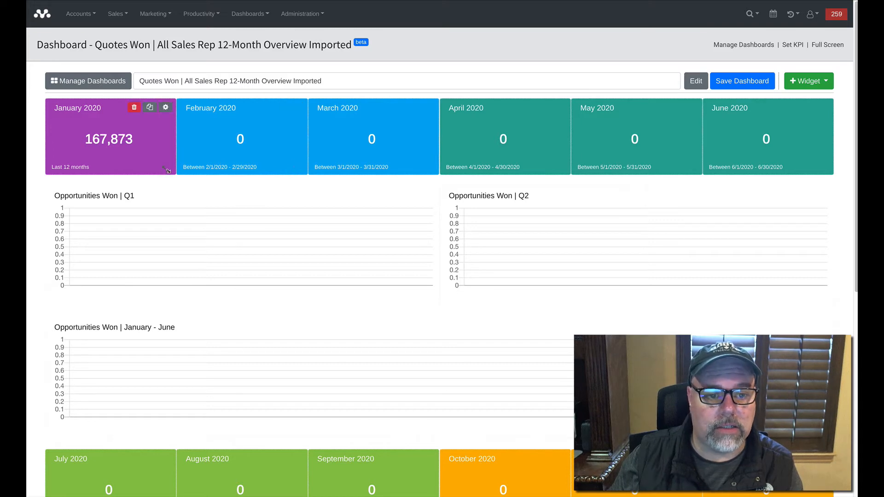
Step: Try resizing and moving the January 2020 widget slightly within the dashboard grid
mouse_move(166, 170)
mouse_down()
mouse_move(306, 275)
mouse_move(181, 175)
mouse_up()
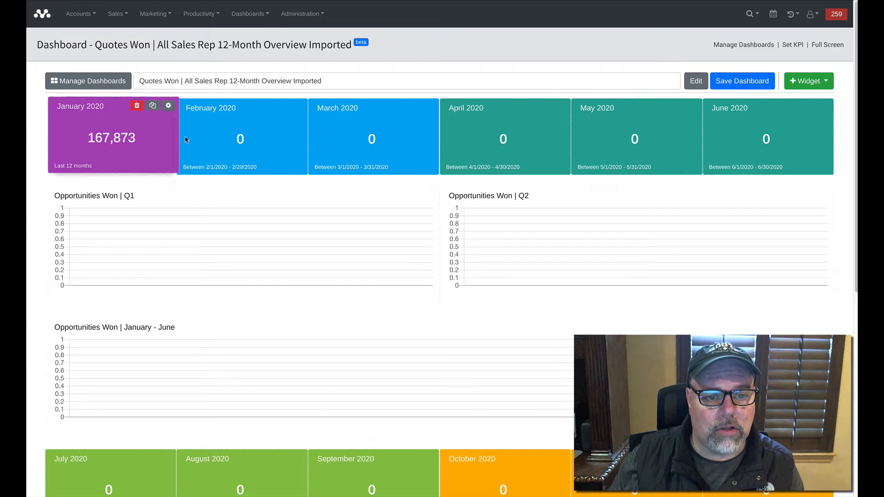
mouse_move(150, 144)
mouse_down()
mouse_move(442, 144)
mouse_move(305, 231)
mouse_move(159, 143)
mouse_up()
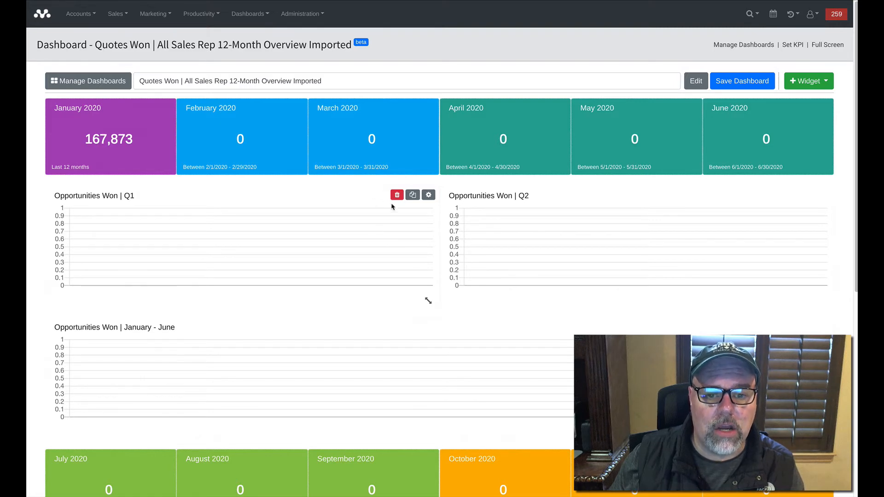
Step: Change the "Opportunities Won | Q1" widget to a Pie chart with the date range Next 12 Months
click(428, 194)
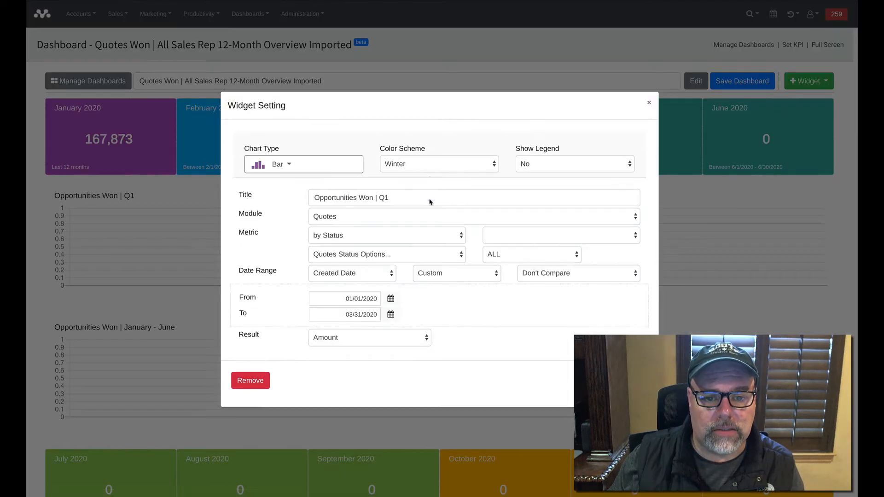
click(312, 170)
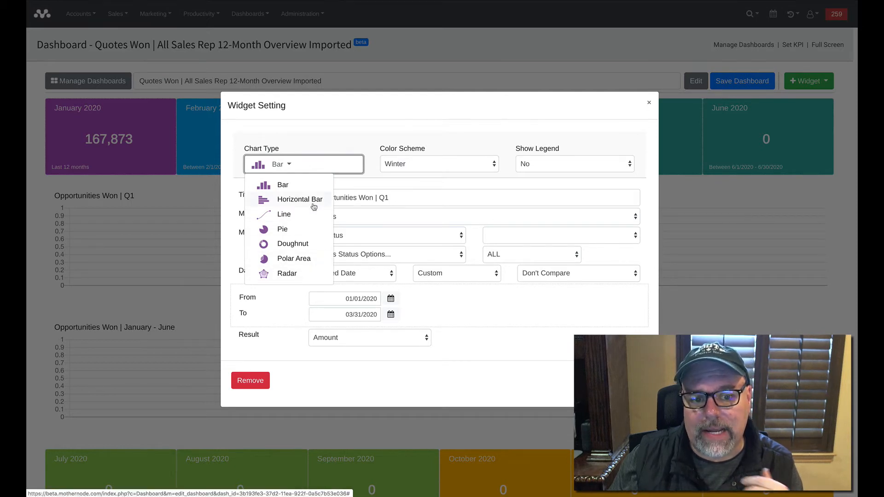
click(306, 229)
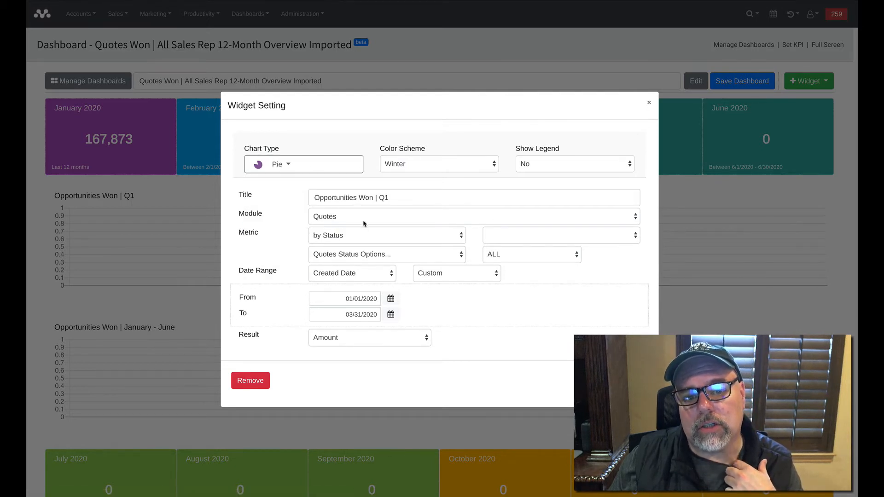
click(439, 274)
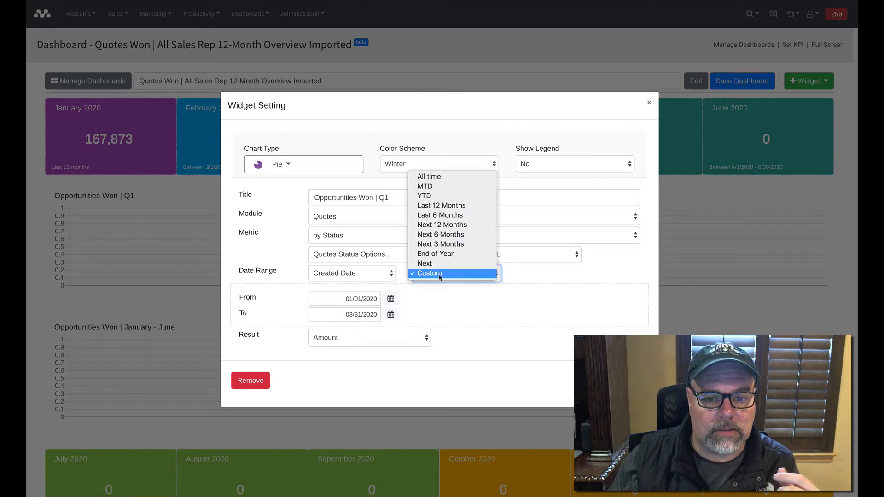
click(447, 224)
click(635, 357)
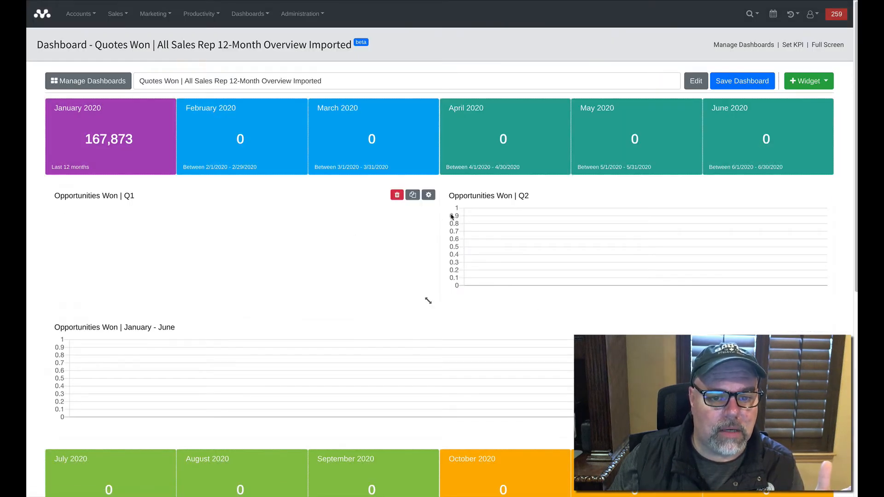
Step: Set the date range of the "Opportunities Won | Q1" chart to Last 12 Months
click(428, 197)
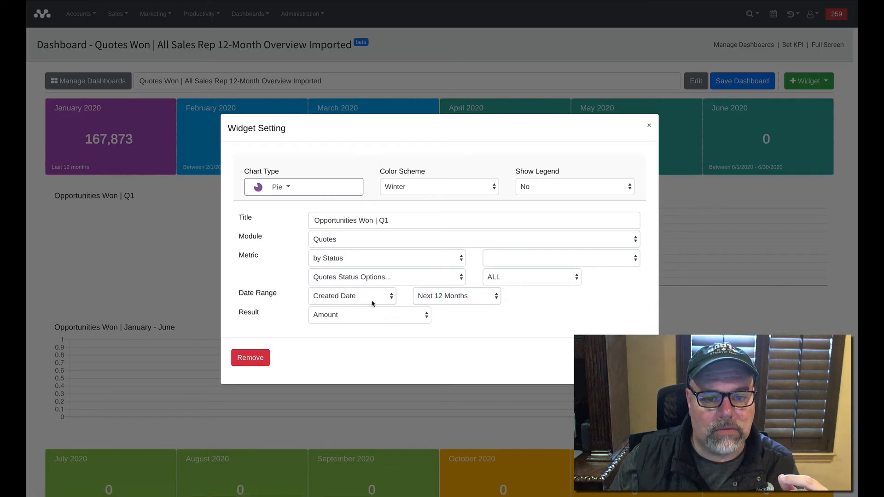
click(443, 298)
click(446, 279)
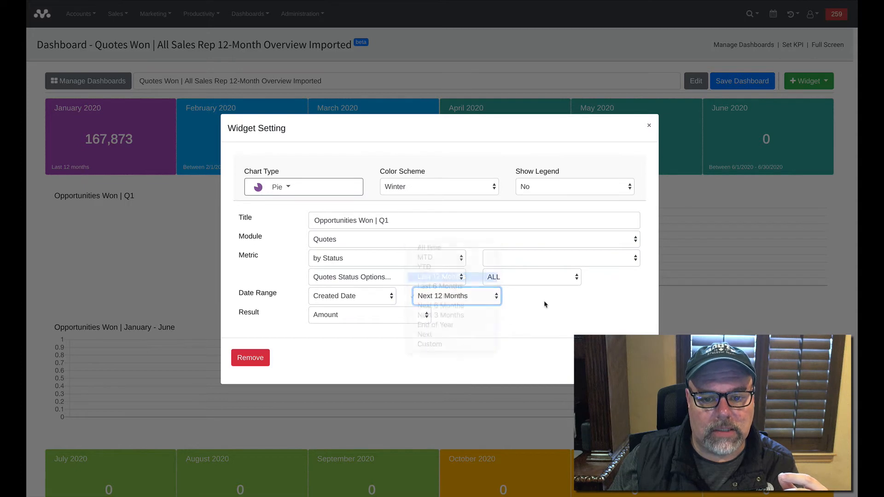
click(633, 357)
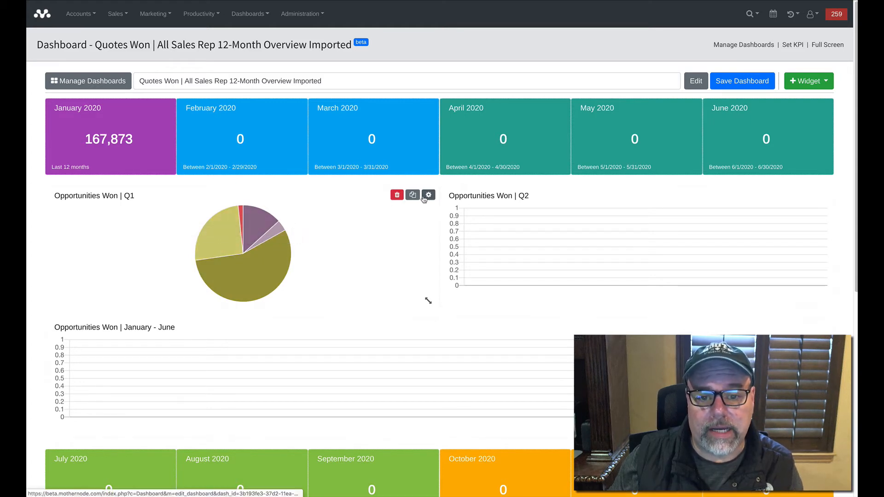
Step: Change the "Opportunities Won | Q1" widget to a Bar chart in the Pastel One color scheme and make it slightly narrower
click(429, 195)
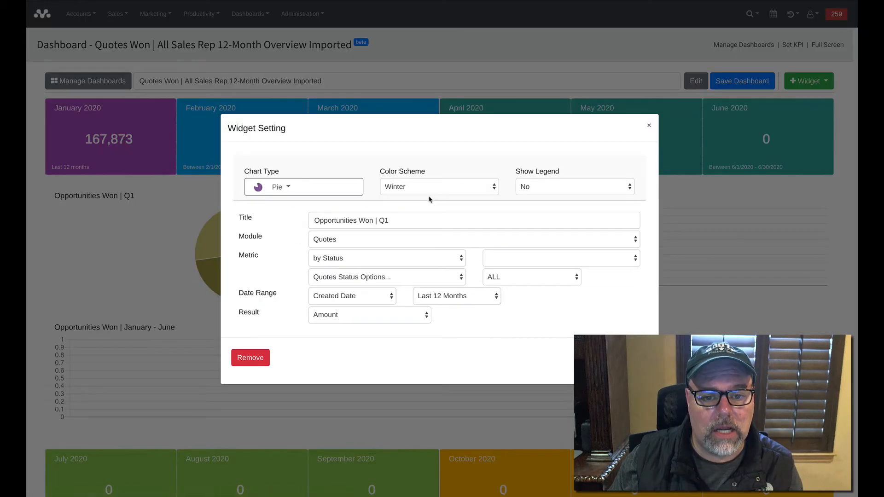
click(293, 187)
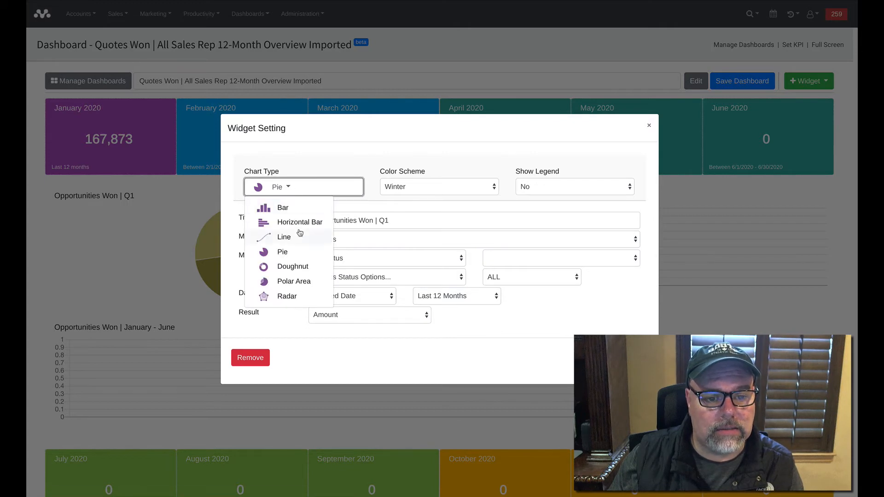
click(286, 207)
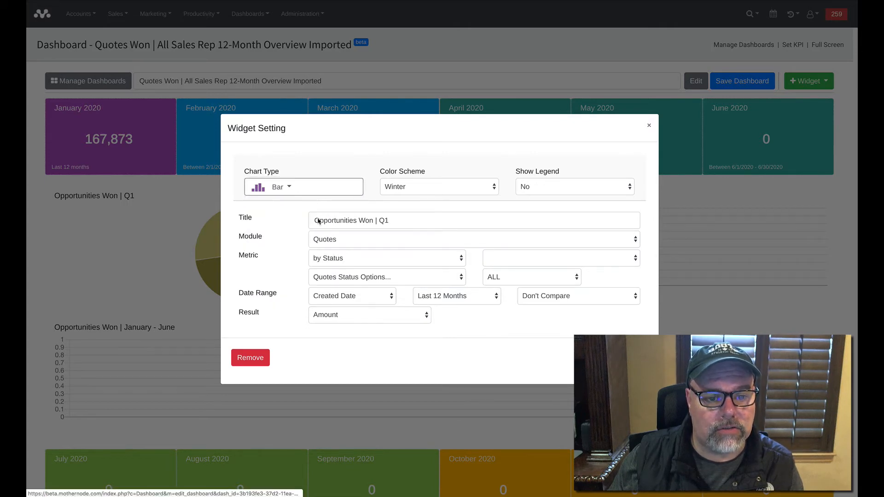
click(411, 190)
click(405, 82)
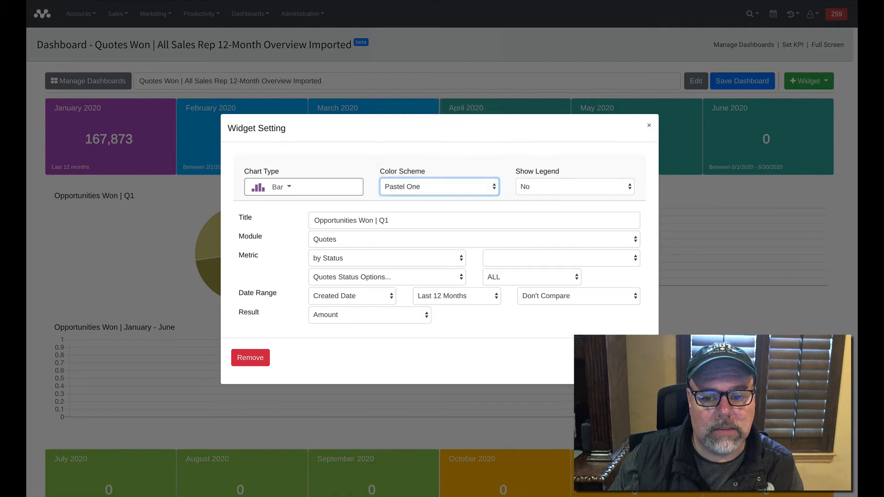
click(634, 358)
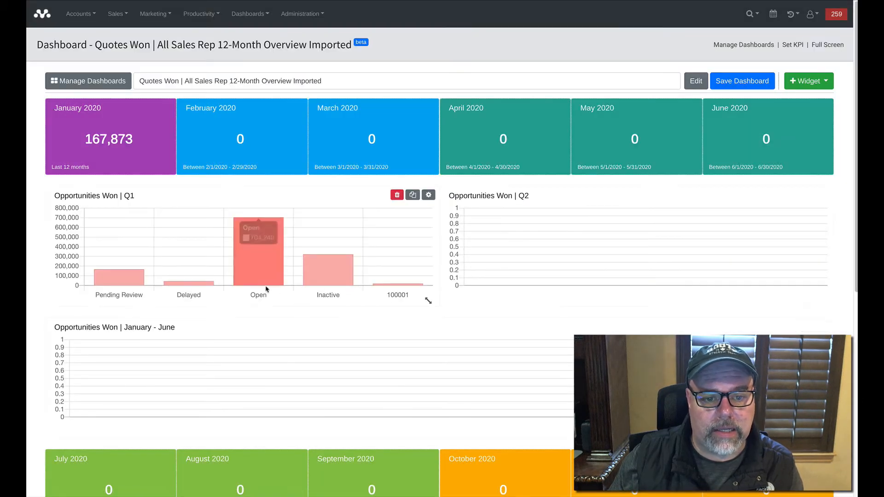
drag(429, 301, 392, 294)
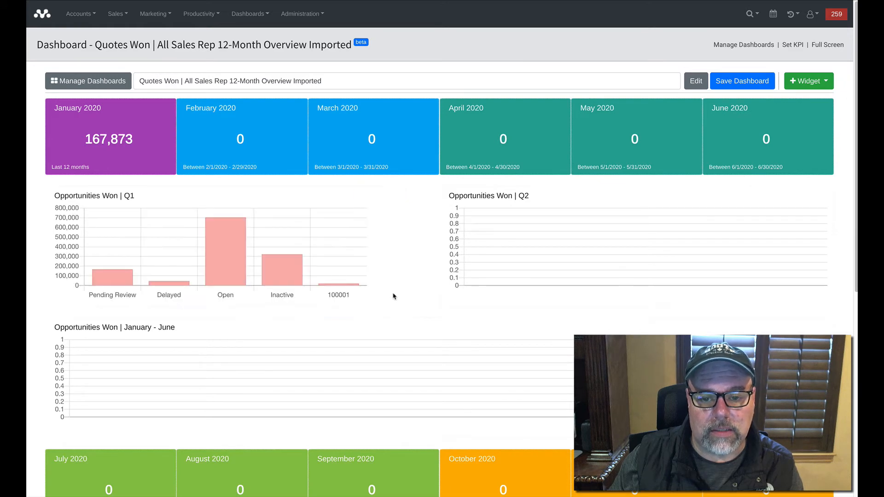
Step: Add a new Table widget to the dashboard and locate it below the "Quotes Won | July - December" chart
mouse_move(447, 276)
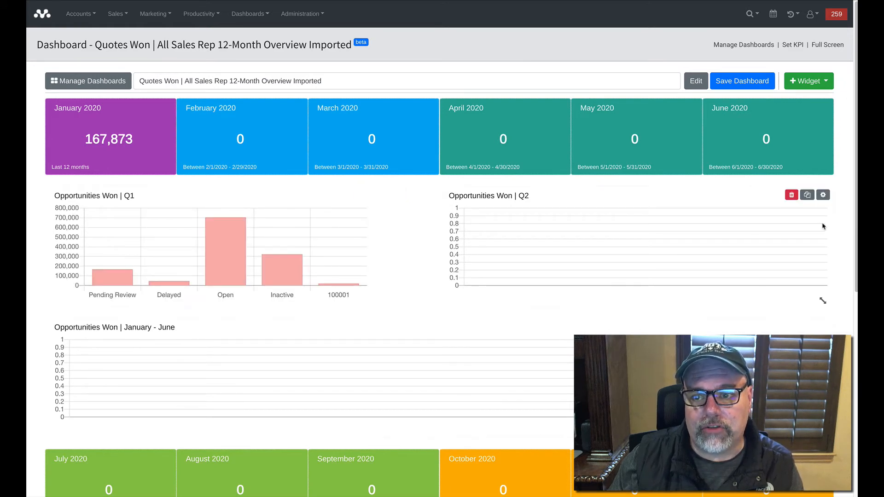
click(808, 82)
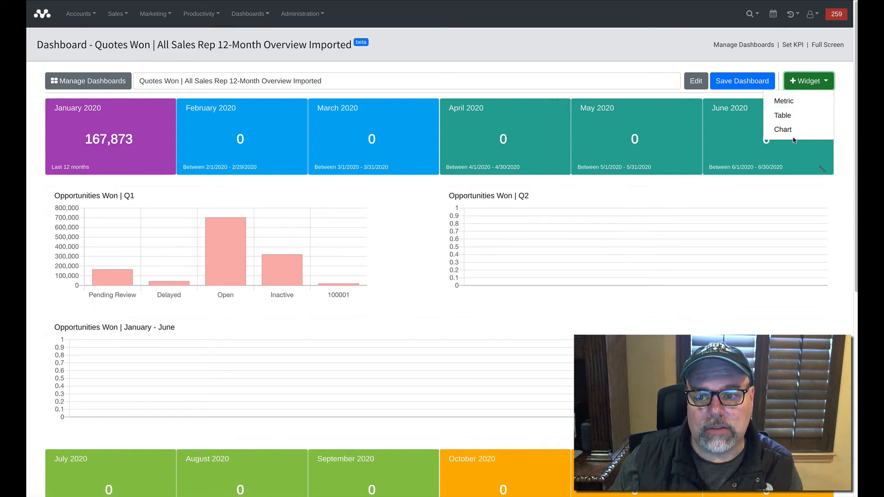
click(781, 116)
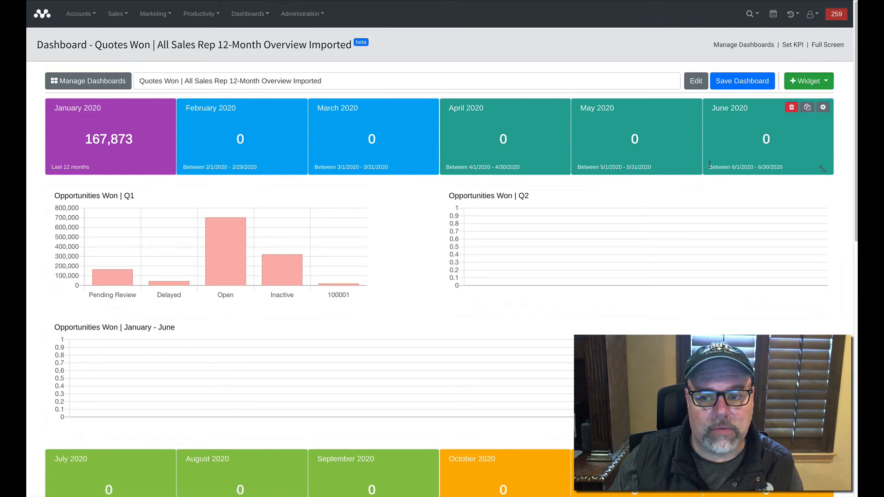
scroll(707, 167, down, 10)
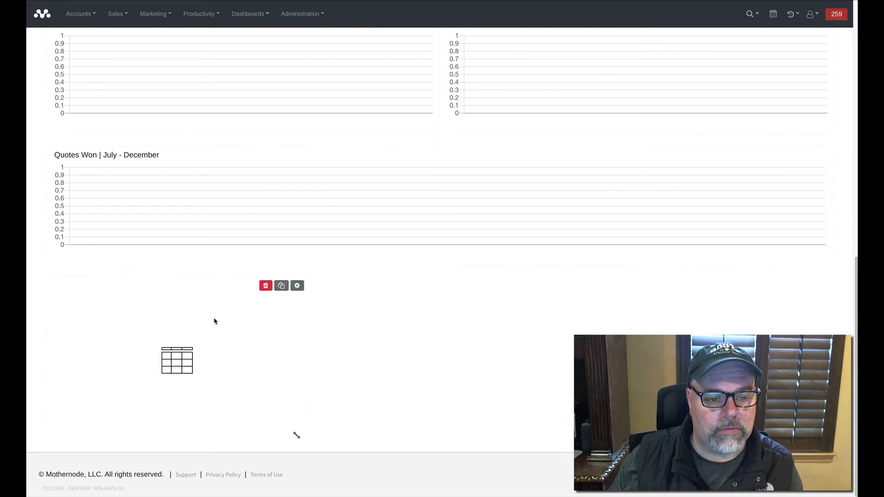
Step: Set the new table widget's color to Green and title it "Top Customers"
click(297, 286)
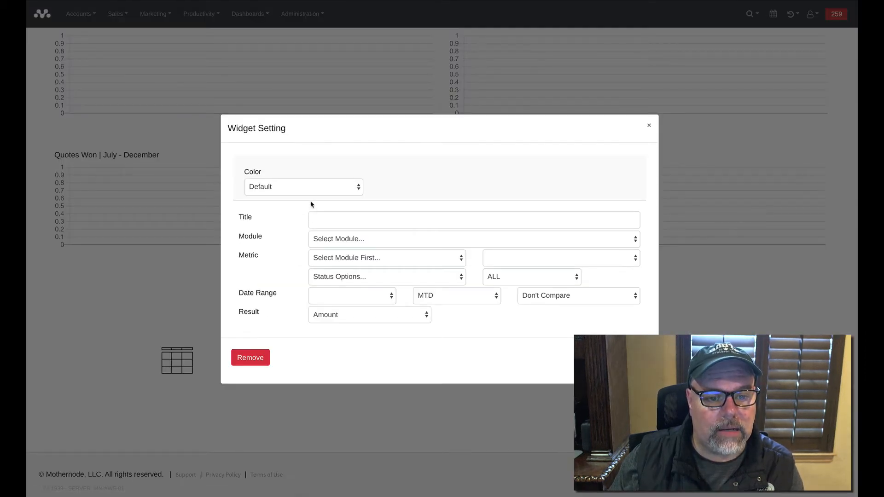
click(301, 189)
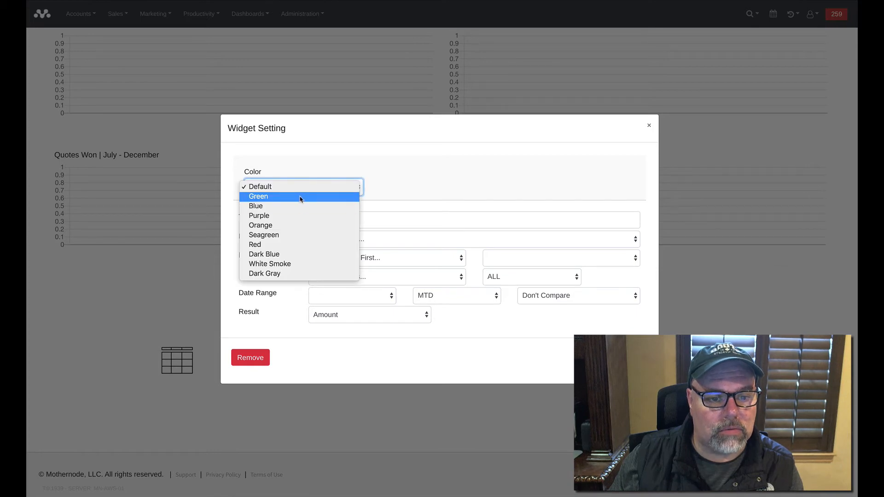
click(300, 196)
click(321, 216)
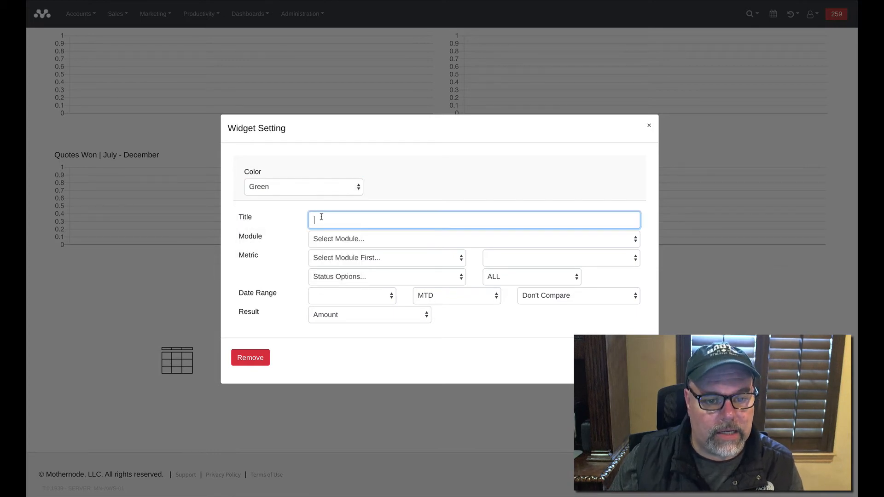
text(Top C)
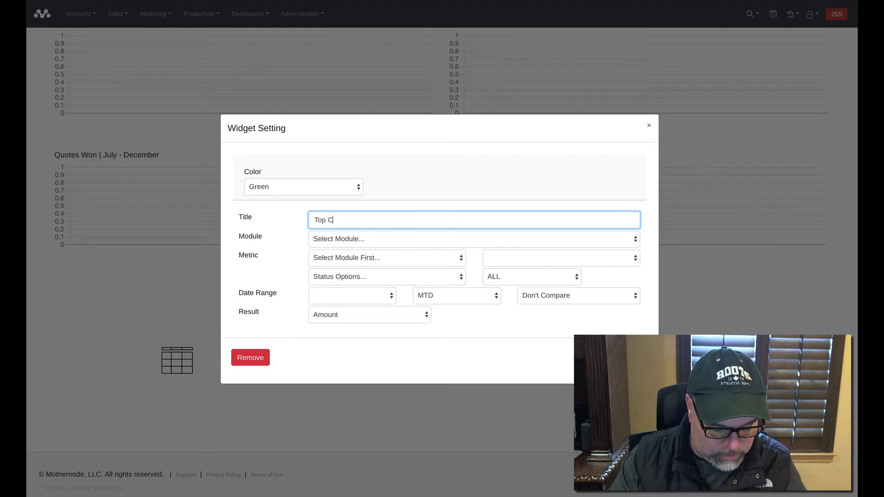
text(ustomers)
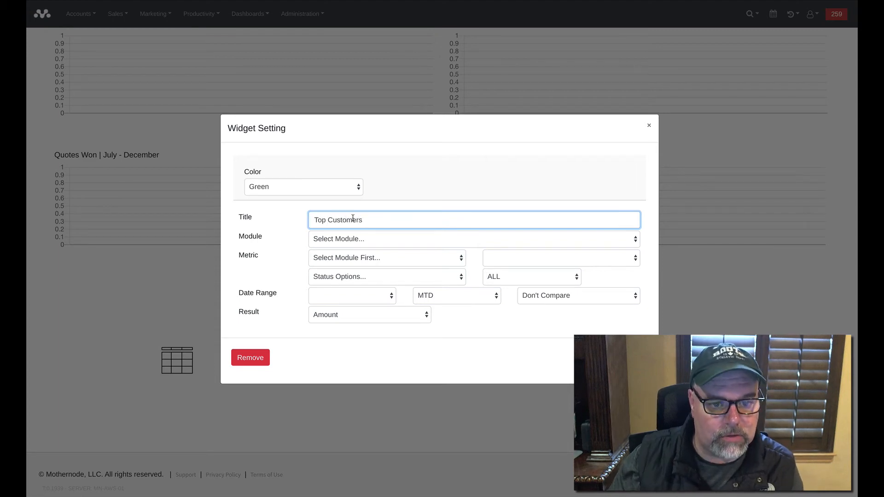
Step: Base the "Top Customers" table on the Invoices module, keep the All time date range, and apply the widget settings
click(349, 238)
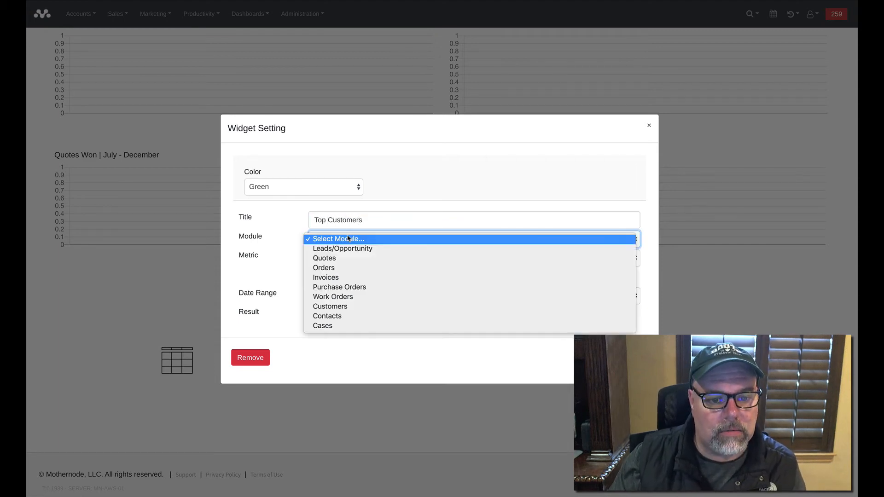
click(347, 276)
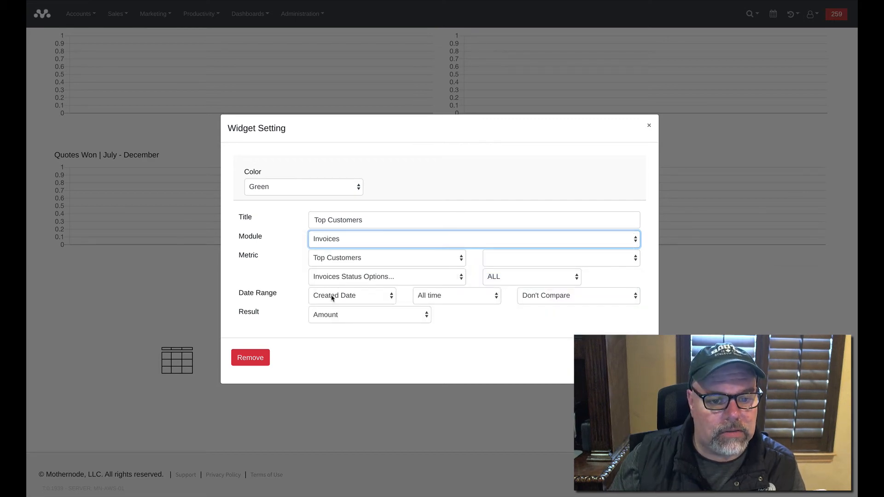
click(457, 303)
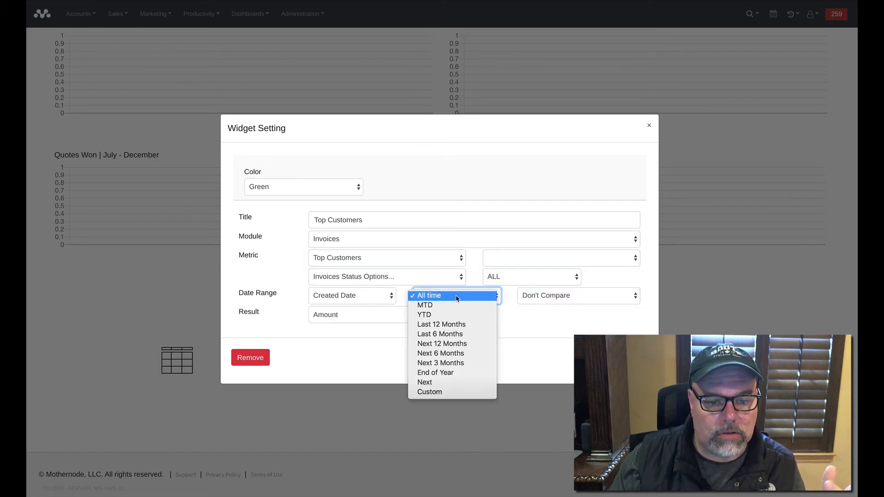
key(Escape)
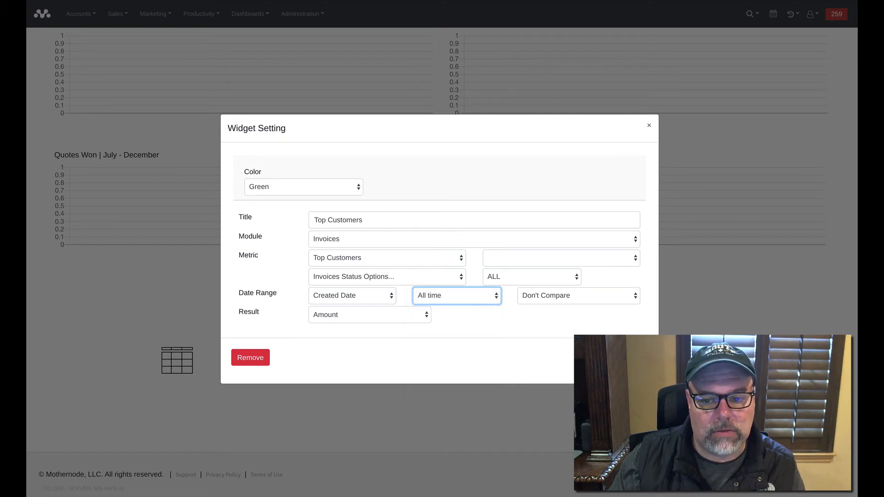
click(635, 358)
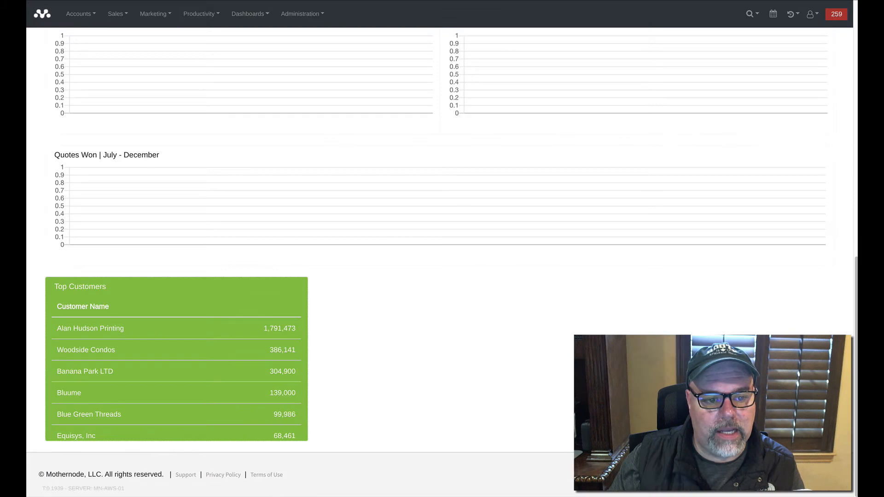
Step: Narrow the "Quotes Won | July - December" chart to match the width of the "Top Customers" table
mouse_move(275, 344)
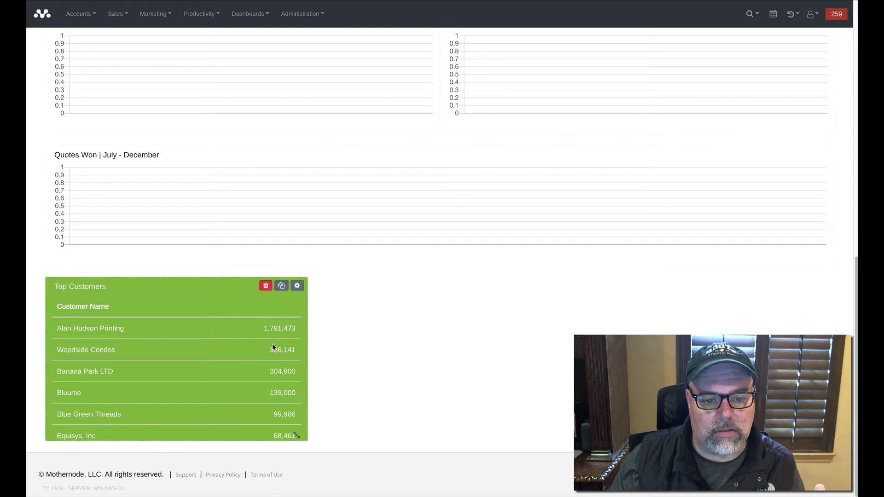
mouse_move(297, 435)
mouse_down()
mouse_move(292, 476)
mouse_move(298, 428)
mouse_up()
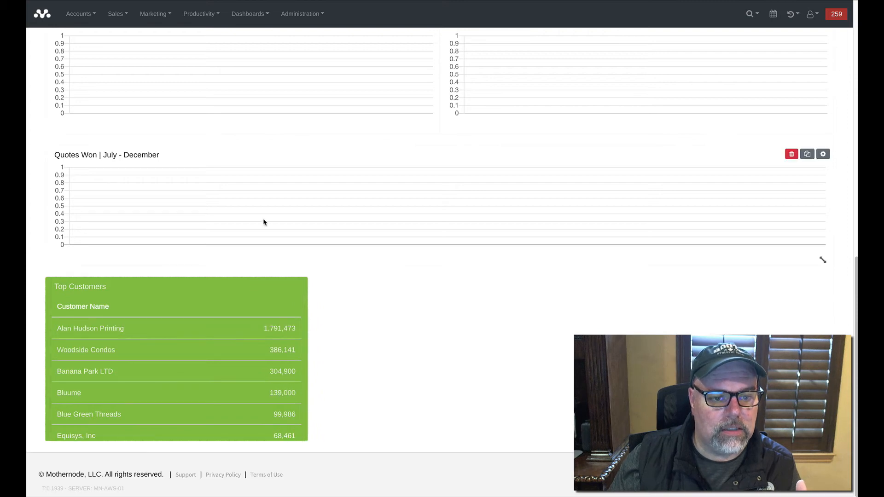
drag(822, 260, 302, 244)
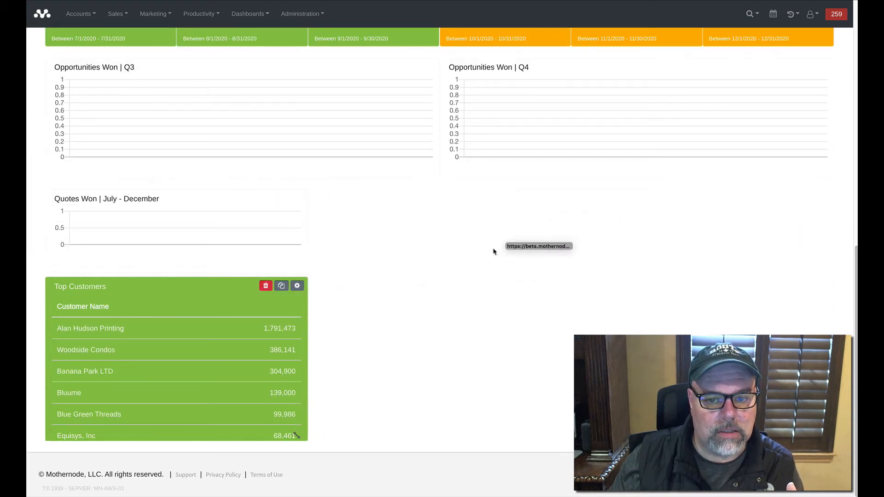
Step: Move the "Top Customers" table beside the "Opportunities Won | Q3" chart and make it much taller to show more customers
drag(245, 279, 639, 161)
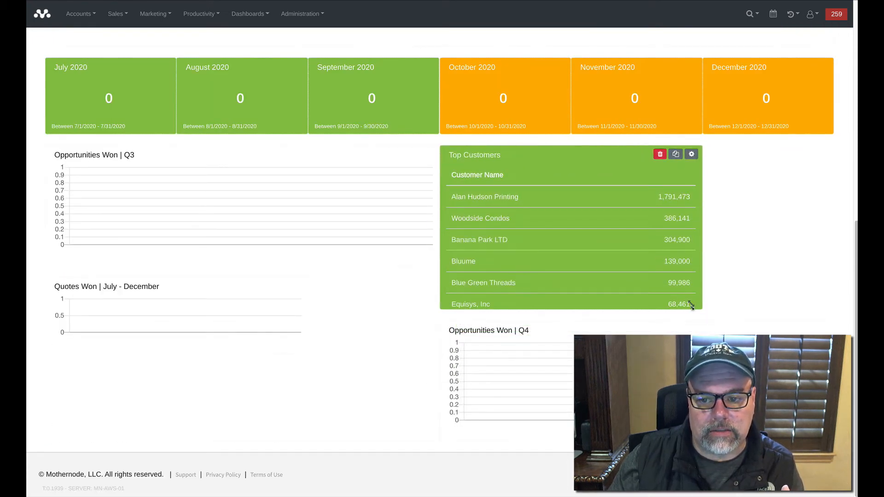
drag(692, 305, 695, 469)
scroll(695, 470, down, 3)
scroll(690, 460, up, 3)
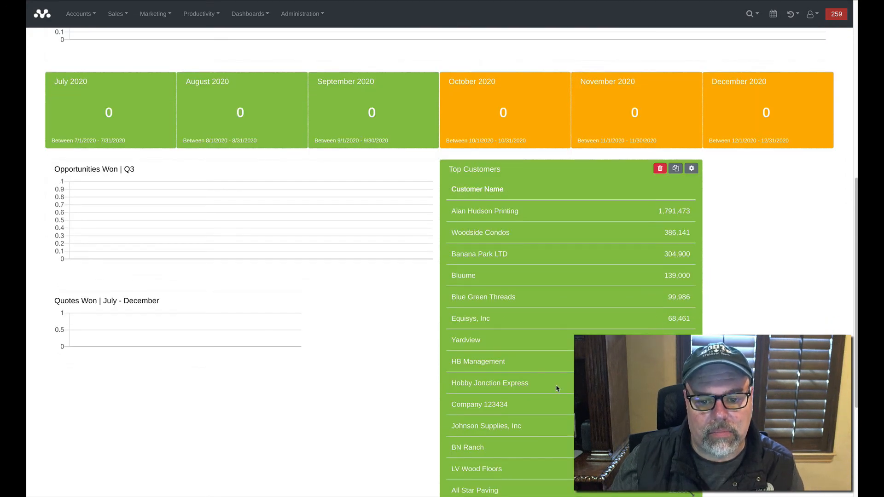
Step: Save the dashboard and set it as the KPI dashboard for the Customers module
scroll(557, 388, up, 8)
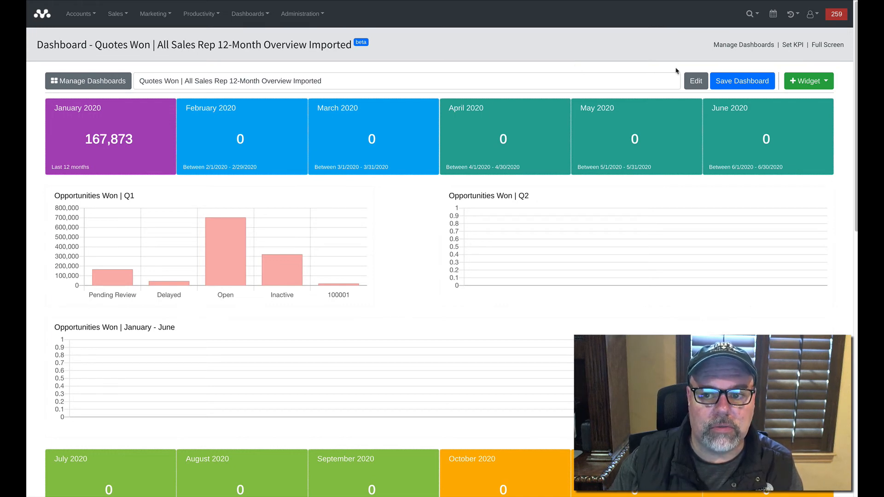
click(724, 84)
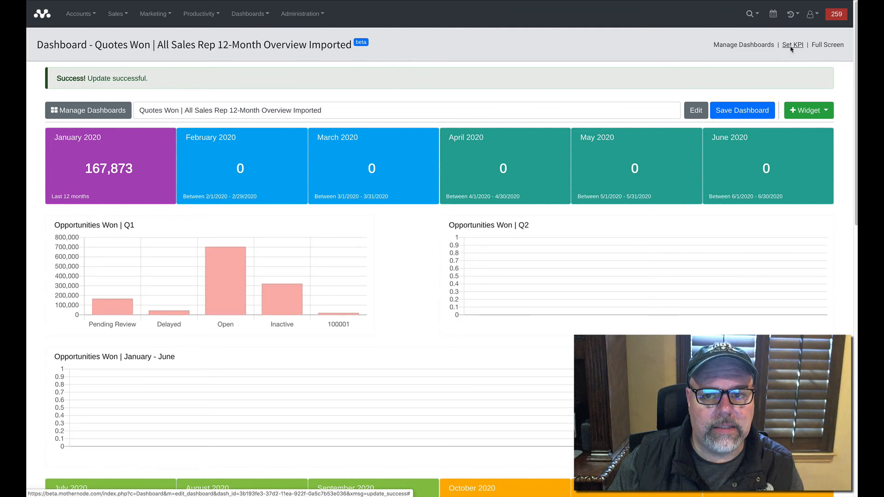
click(791, 48)
click(354, 242)
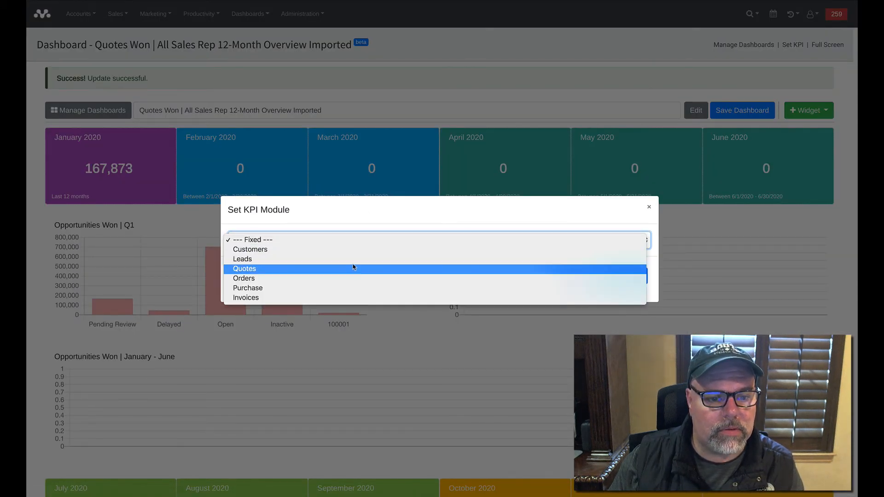
click(354, 250)
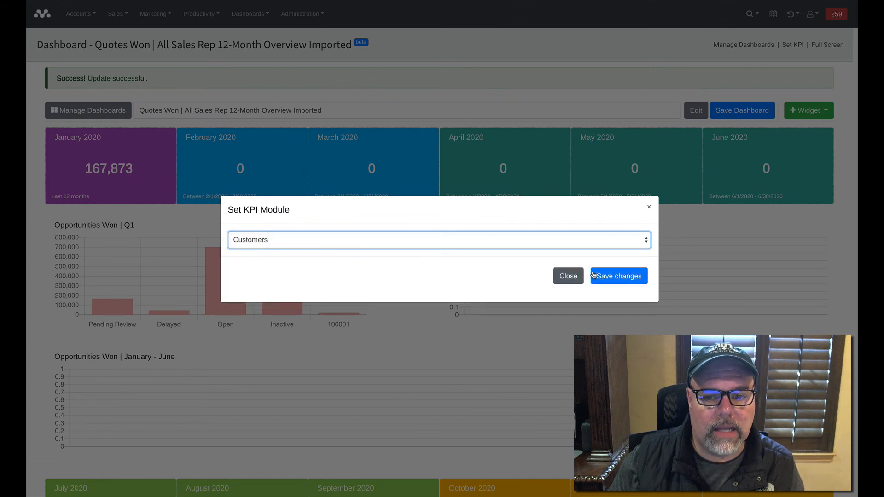
click(611, 279)
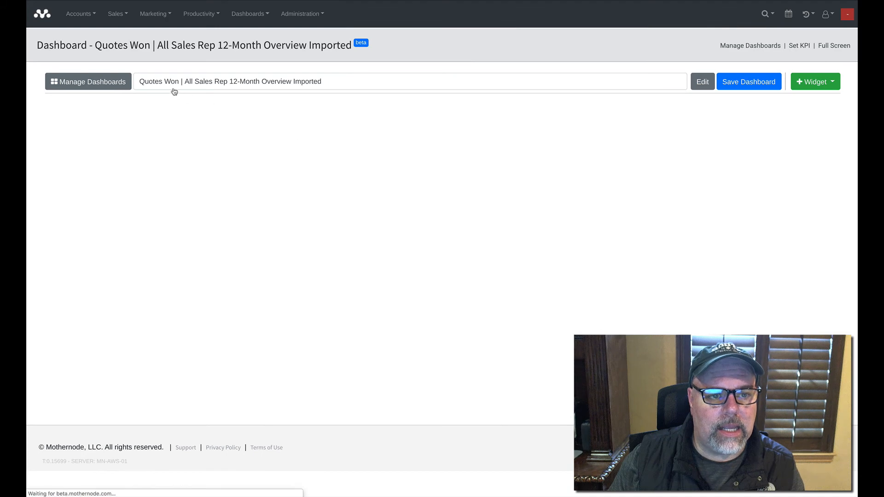
Step: Go to the customer list and view its KPI dashboard
click(79, 15)
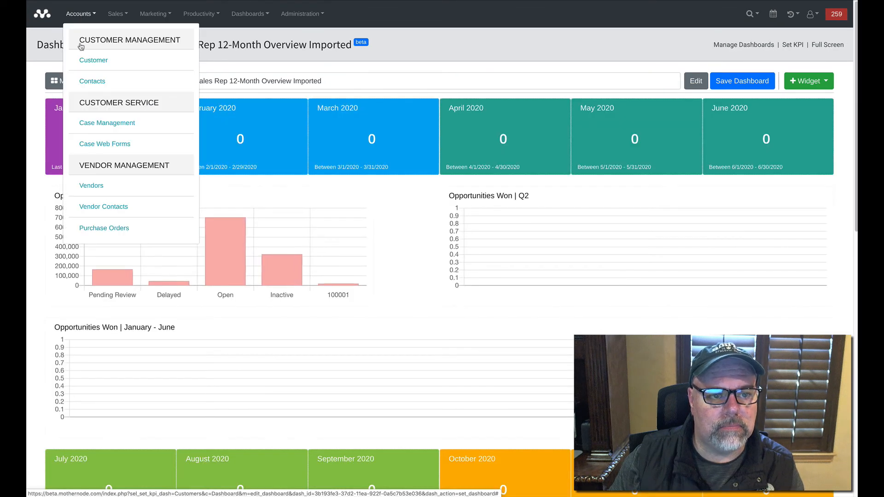
click(85, 60)
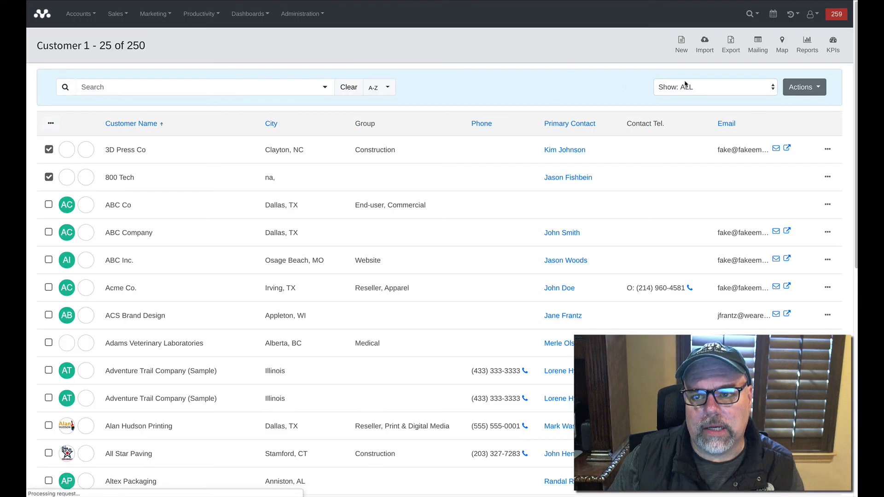
click(834, 47)
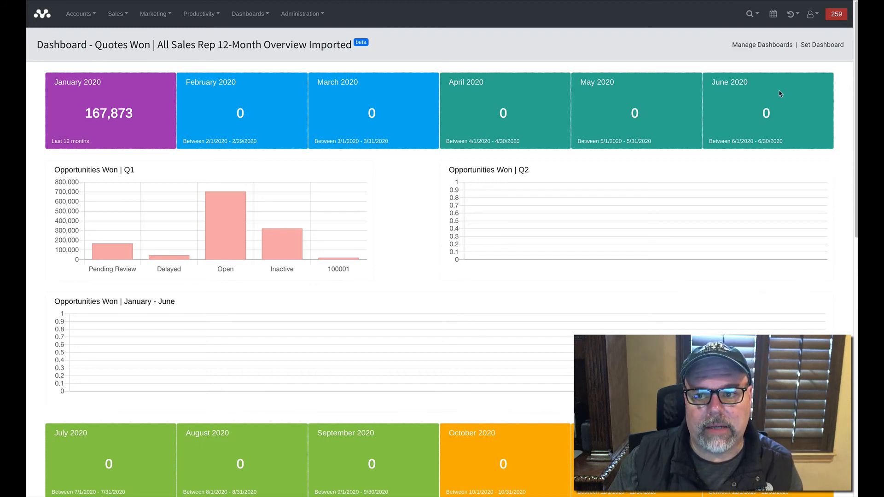
Step: Open the "Projections | 6 Month Lookahead Imported" dashboard and display it in full screen
click(748, 46)
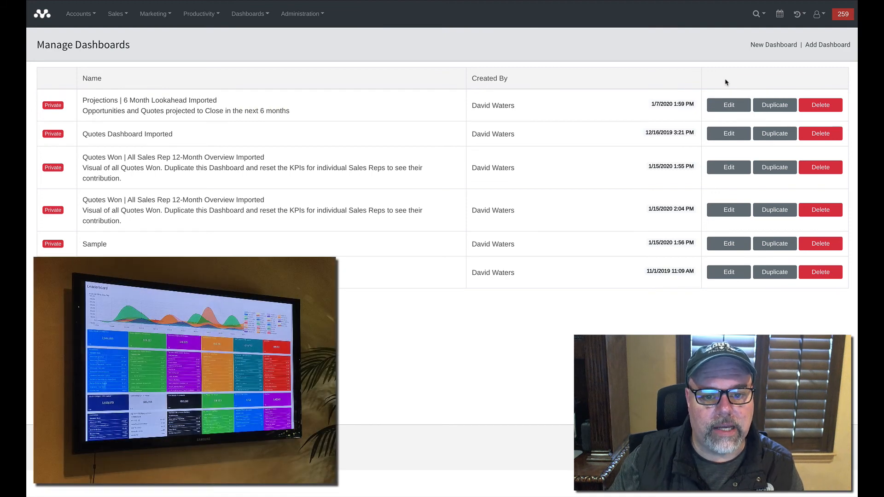
click(727, 106)
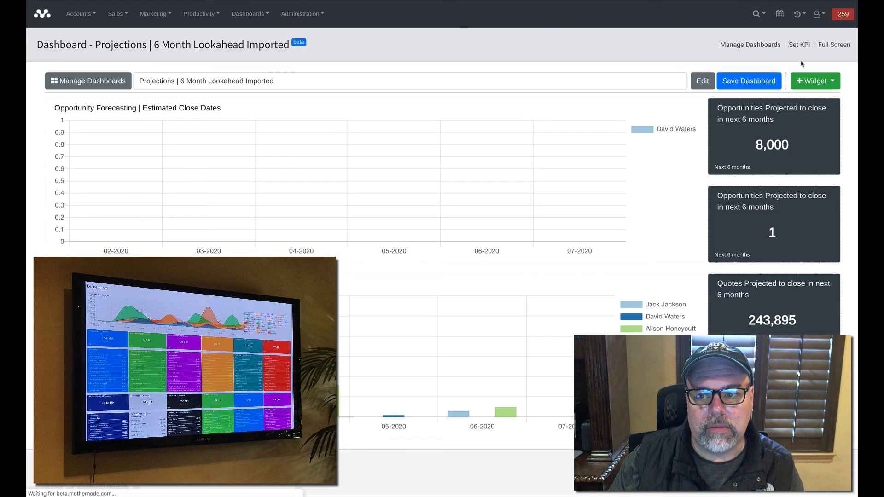
click(831, 45)
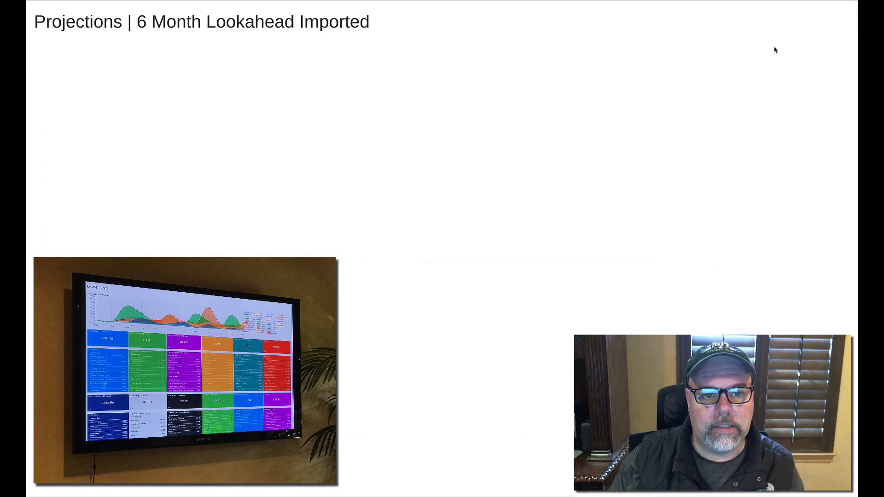